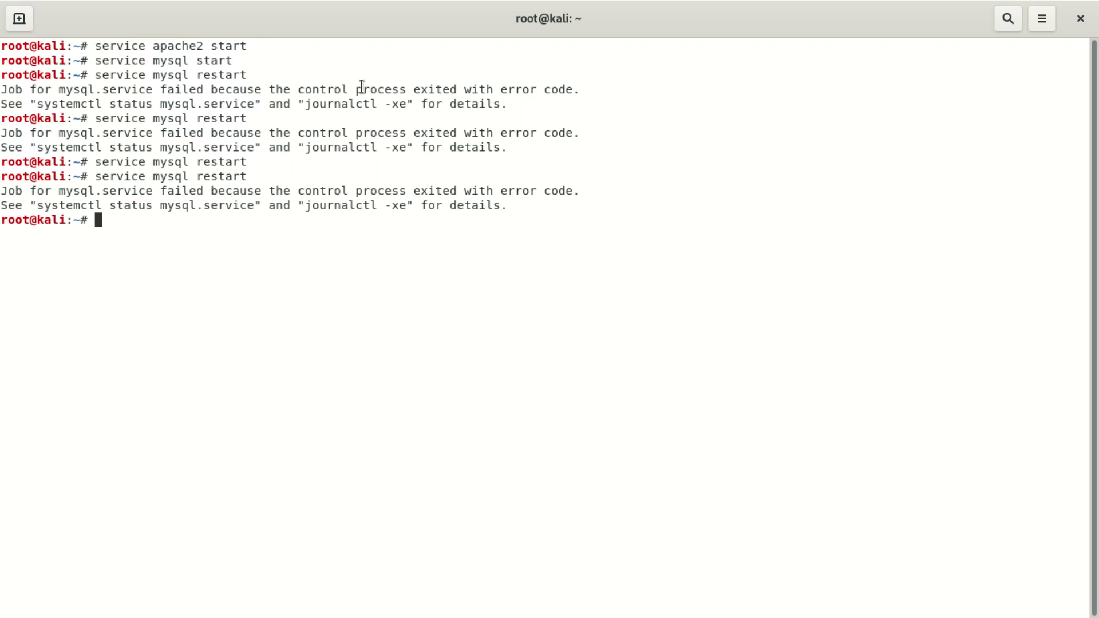
{"action": "type", "text": "serv"}
{"action": "type", "text": "ice my"}
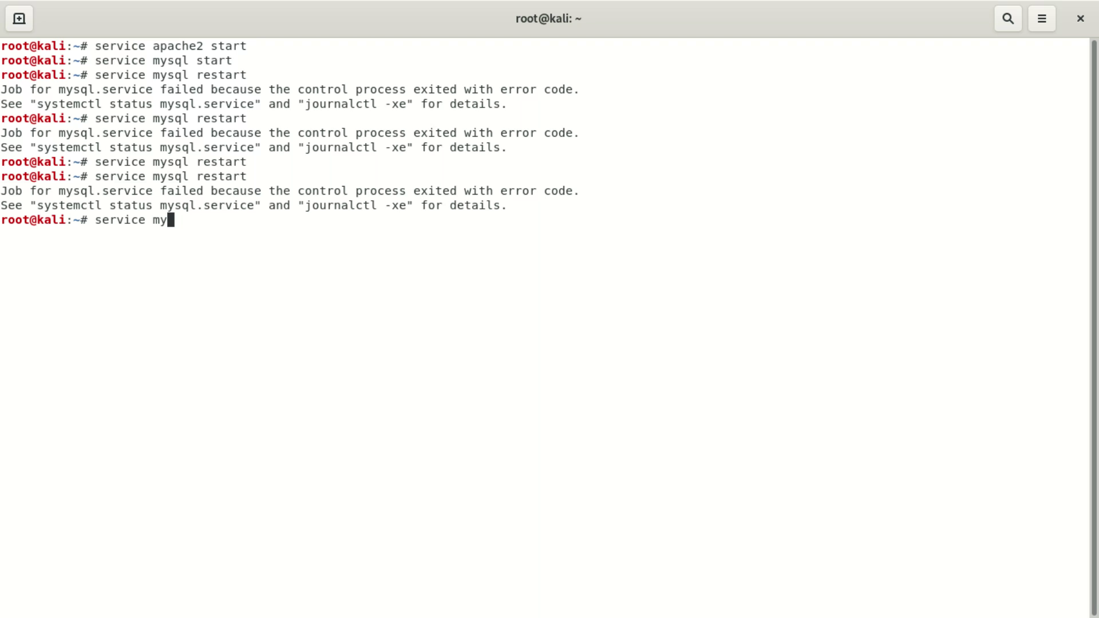
{"action": "type", "text": "s"}
{"action": "type", "text": "ql st"}
{"action": "type", "text": "ar"}
{"action": "type", "text": "t"}
Run 'service mysql start' again; it fails with the same control process error.
{"action": "key", "text": "Return"}
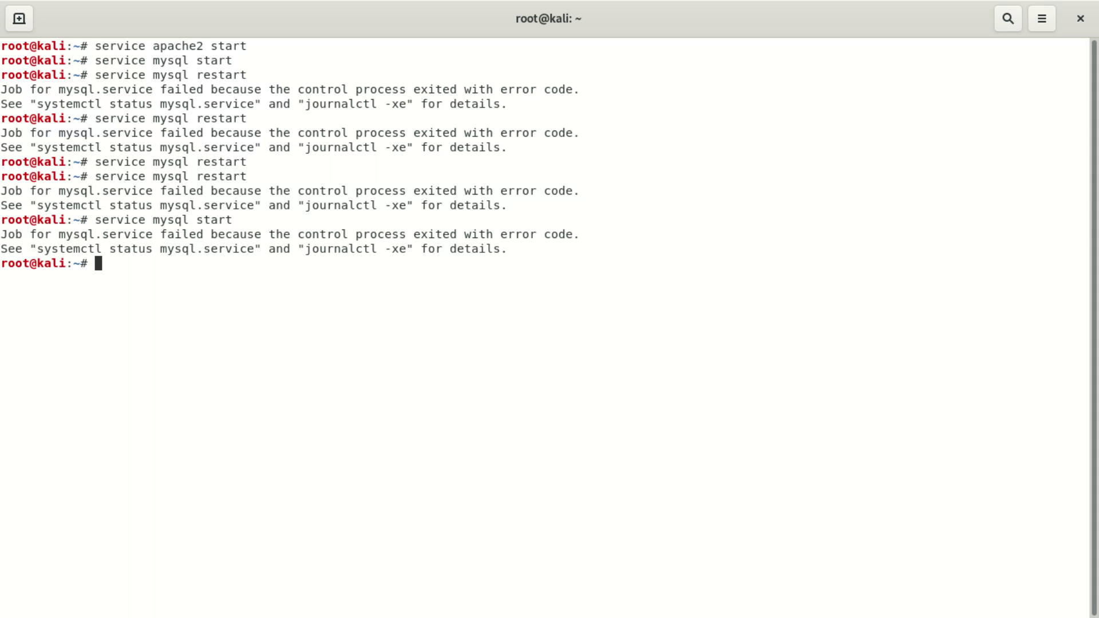
{"action": "type", "text": "ser"}
{"action": "type", "text": "i"}
{"action": "type", "text": "ce"}
Correct the typos and run 'service mysql restart'; it fails with the control process error.
{"action": "key", "text": "BackSpace"}
{"action": "key", "text": "BackSpace"}
{"action": "key", "text": "BackSpace"}
{"action": "type", "text": "v"}
{"action": "type", "text": "ice s"}
{"action": "key", "text": "BackSpace"}
{"action": "type", "text": "m"}
{"action": "type", "text": "ysql re"}
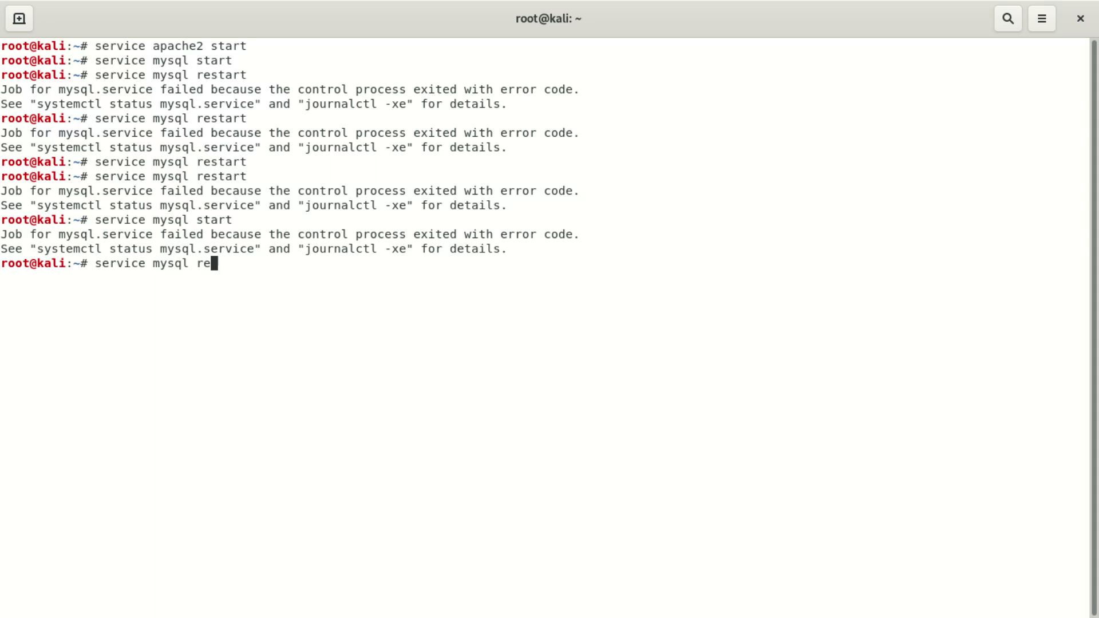
{"action": "type", "text": "start"}
{"action": "key", "text": "Return"}
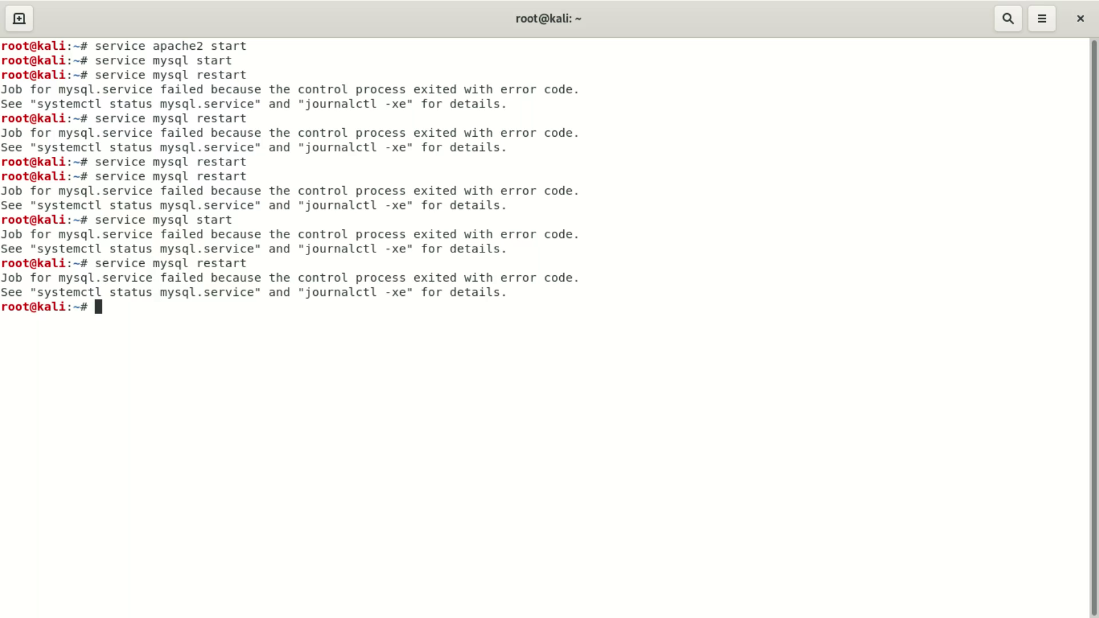
{"action": "type", "text": "mys"}
{"action": "type", "text": "q"}
{"action": "type", "text": "l"}
Rewrite the command as 'service mysql stop' and run it, returning to the prompt without error.
{"action": "key", "text": "BackSpace"}
{"action": "key", "text": "BackSpace"}
{"action": "key", "text": "BackSpace"}
{"action": "key", "text": "BackSpace"}
{"action": "key", "text": "BackSpace"}
{"action": "type", "text": "serv"}
{"action": "type", "text": "ice m"}
{"action": "type", "text": "ysql "}
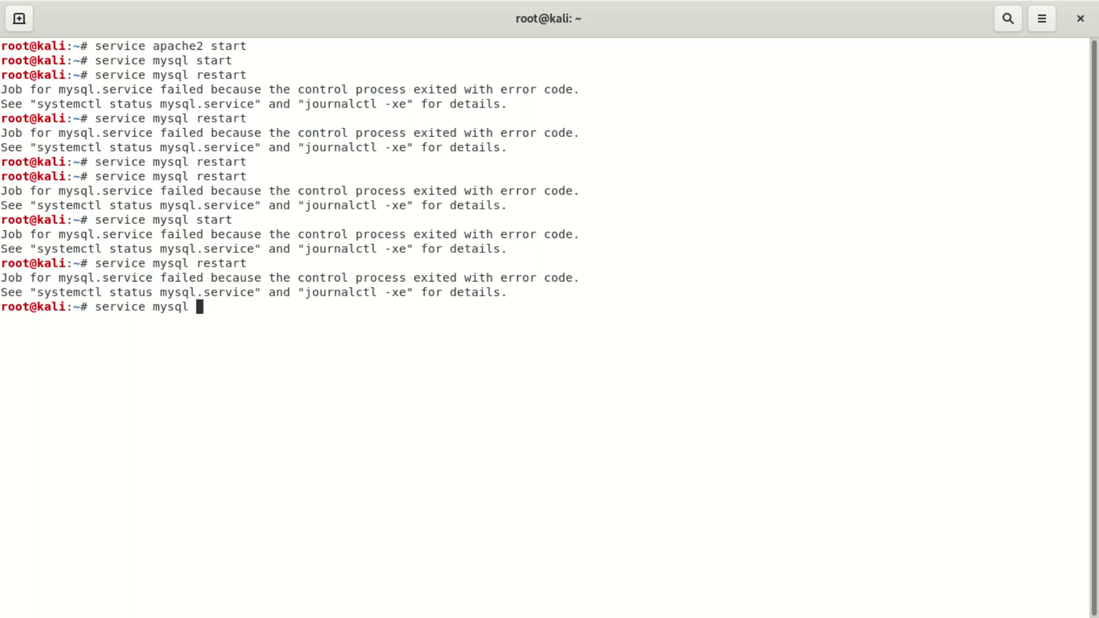
{"action": "type", "text": "r"}
{"action": "key", "text": "BackSpace"}
{"action": "type", "text": "s"}
{"action": "key", "text": "BackSpace"}
{"action": "type", "text": "st"}
{"action": "type", "text": "op"}
{"action": "key", "text": "Left"}
{"action": "key", "text": "Left"}
{"action": "key", "text": "Left"}
{"action": "key", "text": "Left"}
{"action": "key", "text": "Left"}
{"action": "key", "text": "Left"}
{"action": "key", "text": "Left"}
{"action": "key", "text": "Left"}
{"action": "key", "text": "Left"}
{"action": "key", "text": "Return"}
{"action": "key", "text": "Insert"}
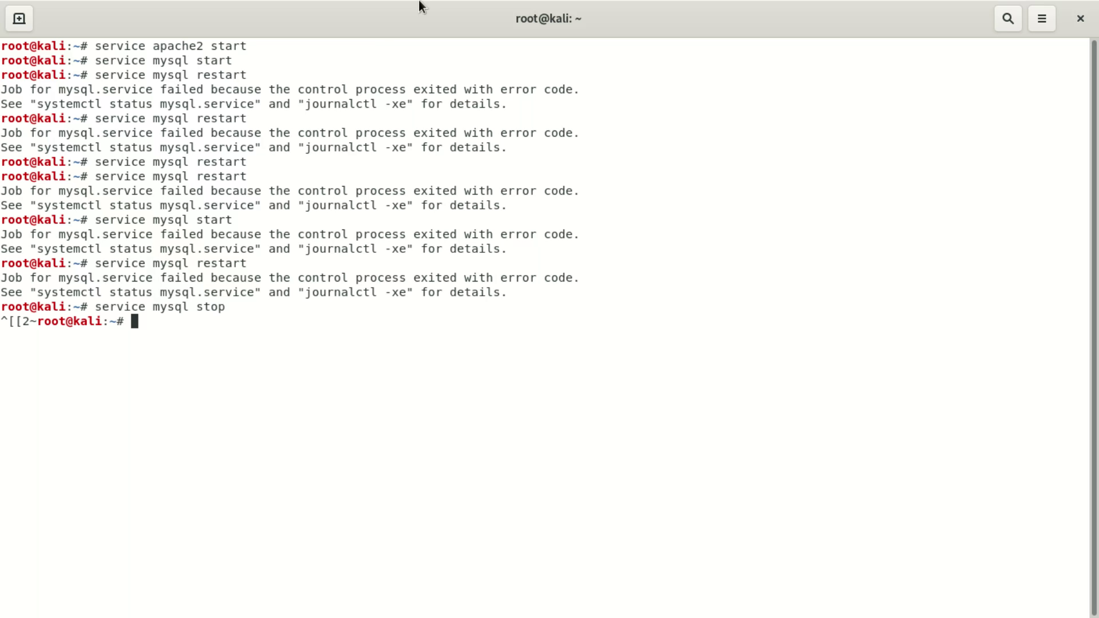
In a second terminal tab, run 'sudo service mysql stop'.
{"action": "left_click", "coordinate": [19, 19]}
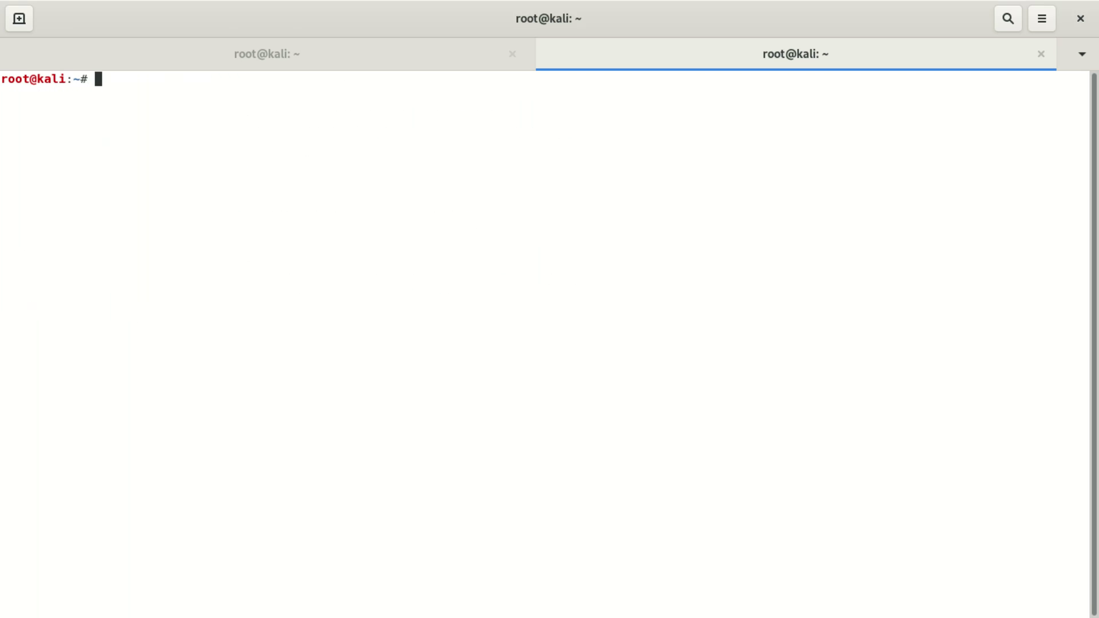
{"action": "type", "text": "sudo "}
{"action": "type", "text": "s"}
{"action": "type", "text": "ervice"}
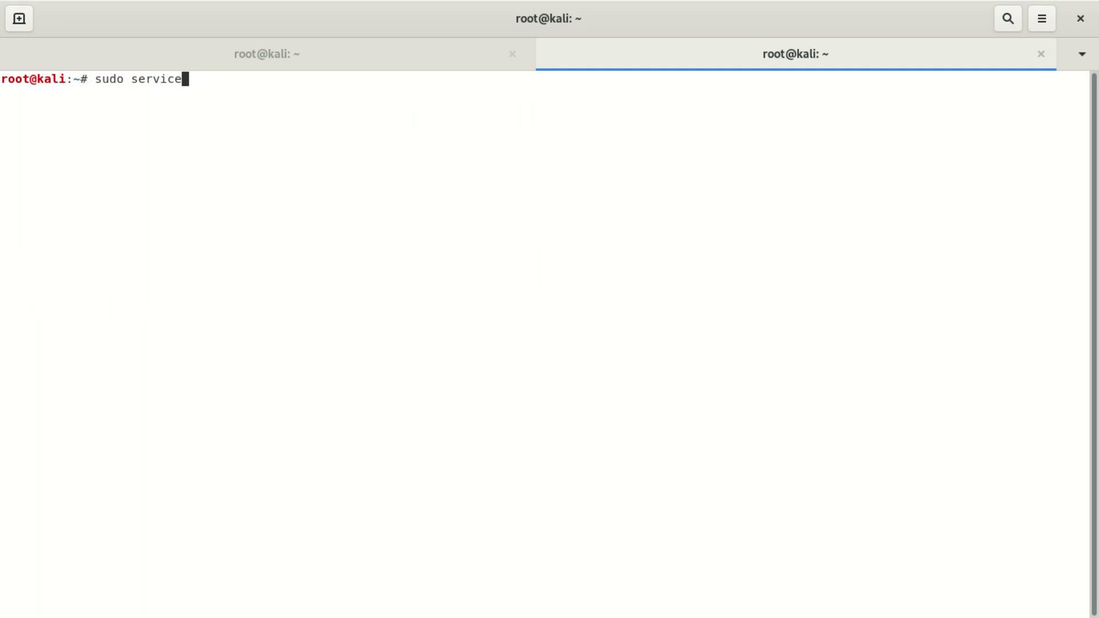
{"action": "type", "text": " mysql"}
{"action": "type", "text": " s"}
{"action": "type", "text": "top"}
{"action": "key", "text": "Return"}
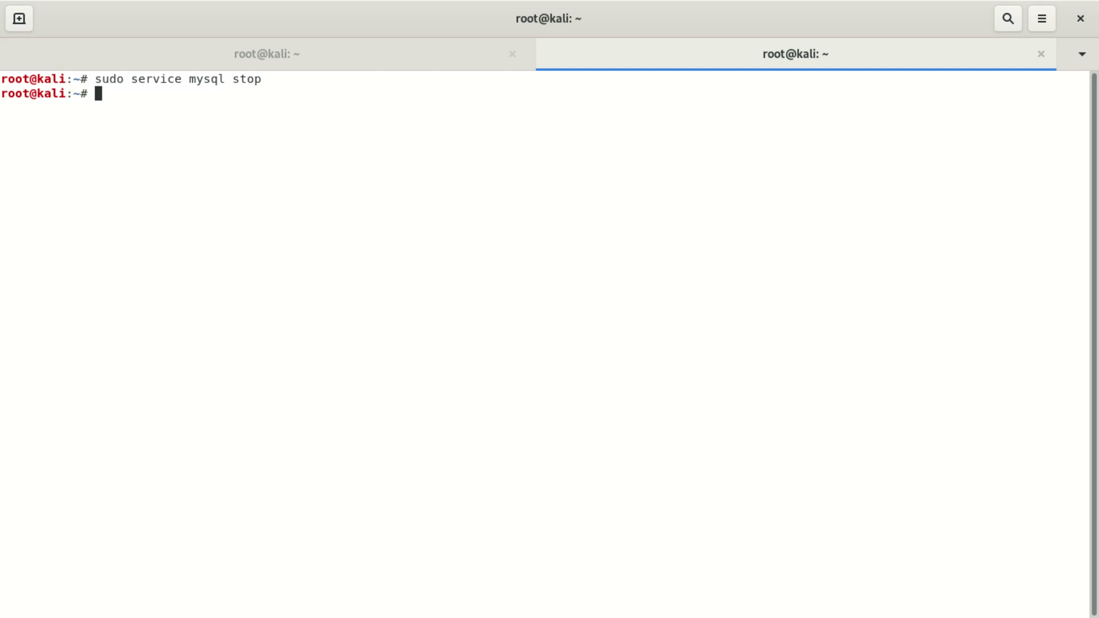
{"action": "type", "text": "serv"}
{"action": "type", "text": "ice m"}
{"action": "type", "text": "ysq"}
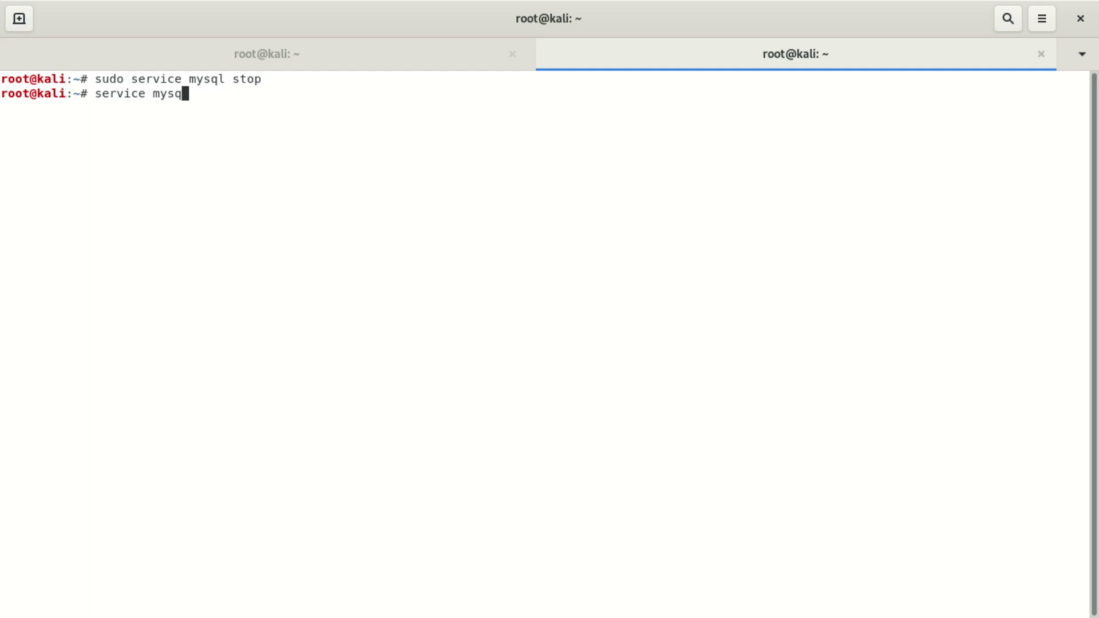
{"action": "type", "text": "l "}
{"action": "type", "text": "sta"}
{"action": "type", "text": "rt"}
Run 'service mysql start' in the second tab; it fails with the control process error.
{"action": "key", "text": "Return"}
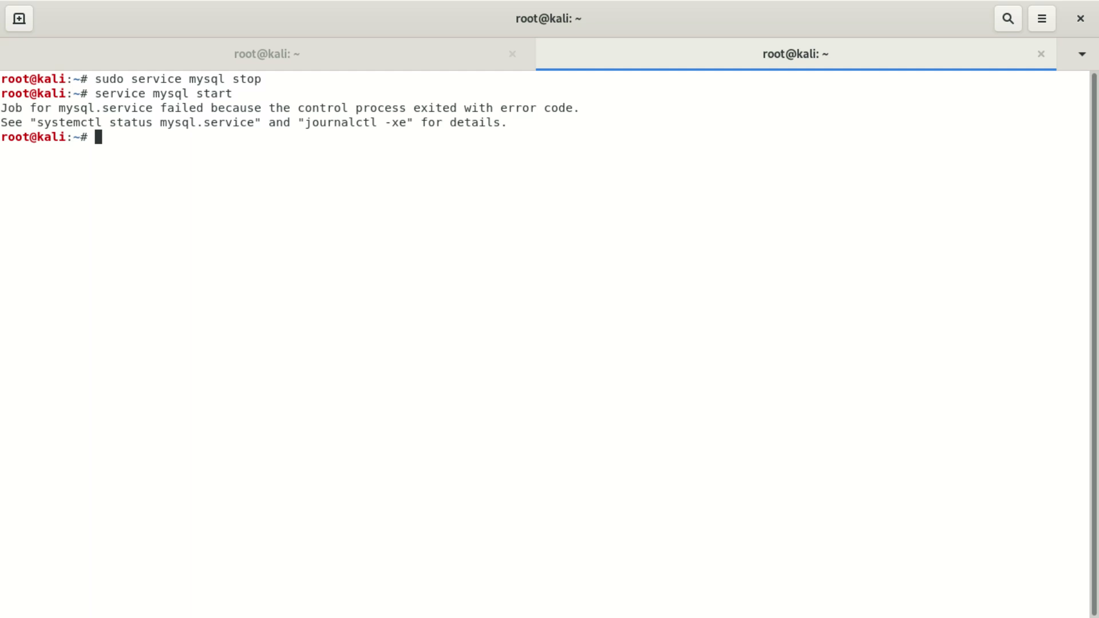
{"action": "type", "text": "serv"}
{"action": "type", "text": "ice m"}
{"action": "type", "text": "ysql"}
{"action": "type", "text": " s"}
Run 'service mysql restart', which fails again, clear the stray backslash, and move the terminal aside.
{"action": "key", "text": "BackSpace"}
{"action": "type", "text": "r"}
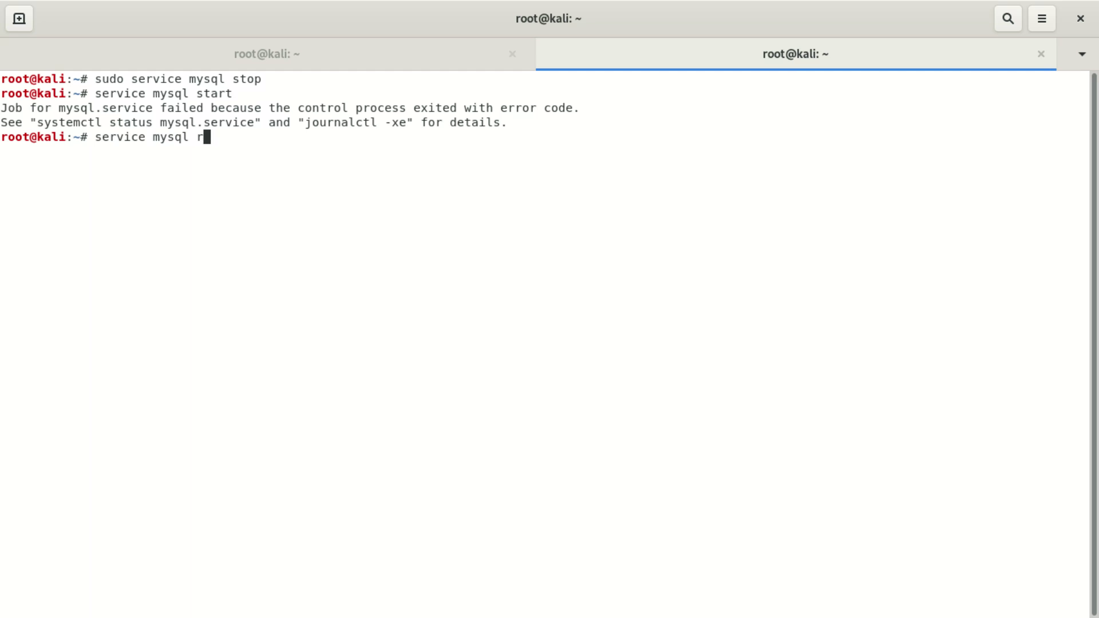
{"action": "type", "text": "estart"}
{"action": "key", "text": "Return"}
{"action": "type", "text": "\\"}
{"action": "key", "text": "BackSpace"}
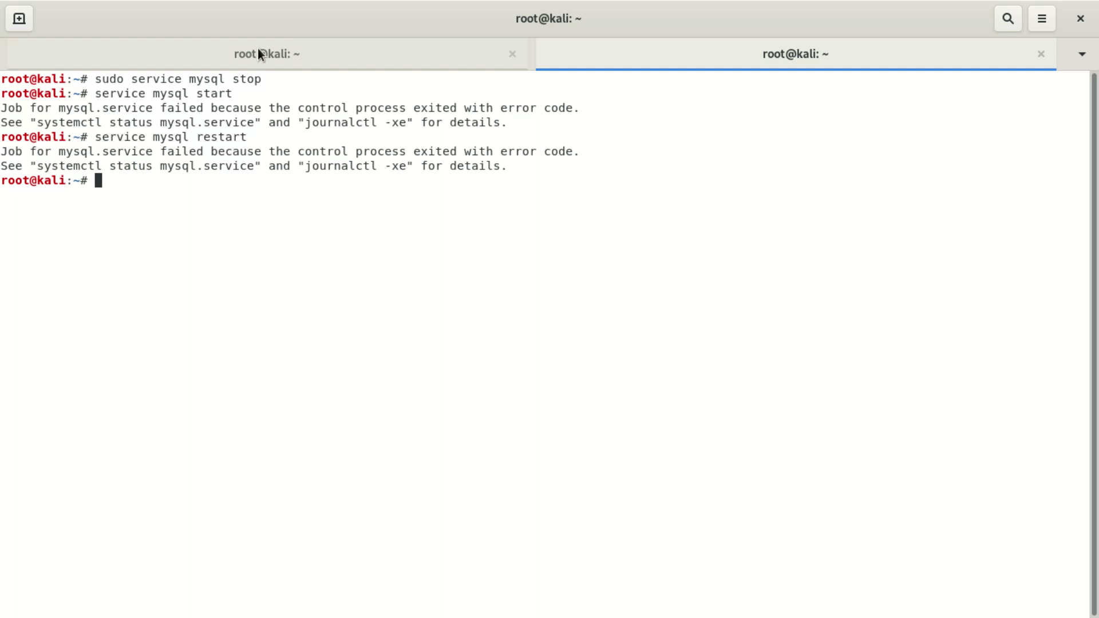
{"action": "mouse_move", "coordinate": [286, 27]}
{"action": "left_mouse_down"}
{"action": "mouse_move", "coordinate": [641, 382]}
{"action": "mouse_move", "coordinate": [278, 5]}
{"action": "left_mouse_up"}
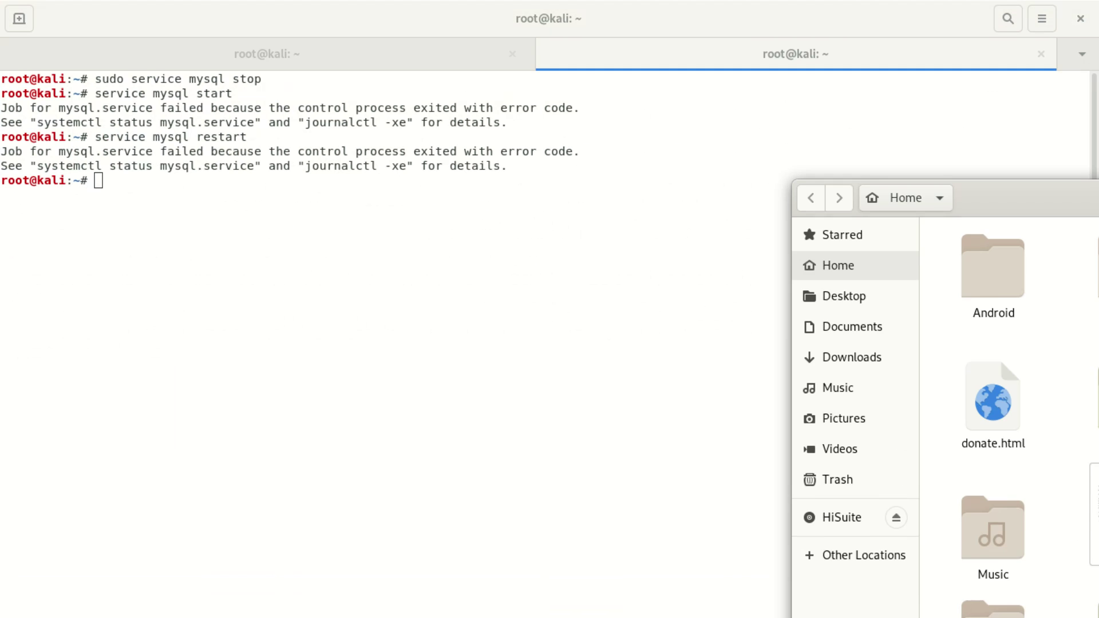
Maximize Files and browse Other Locations > Computer into the etc folder.
{"action": "left_click_drag", "start_coordinate": [1018, 174], "coordinate": [579, 5]}
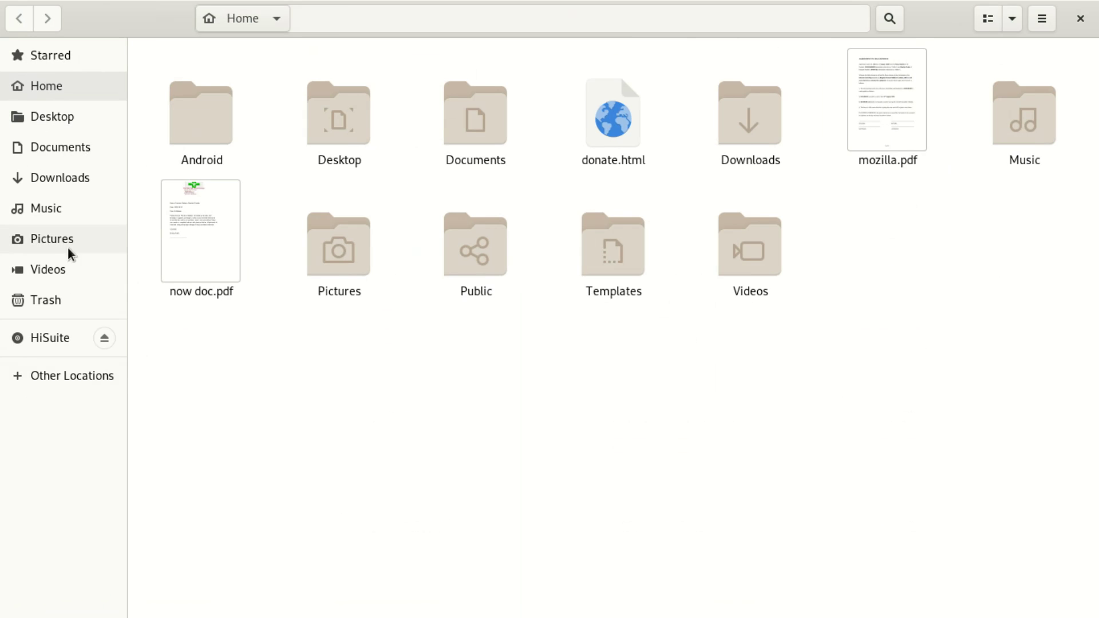
{"action": "left_click", "coordinate": [69, 375]}
{"action": "left_click", "coordinate": [196, 83]}
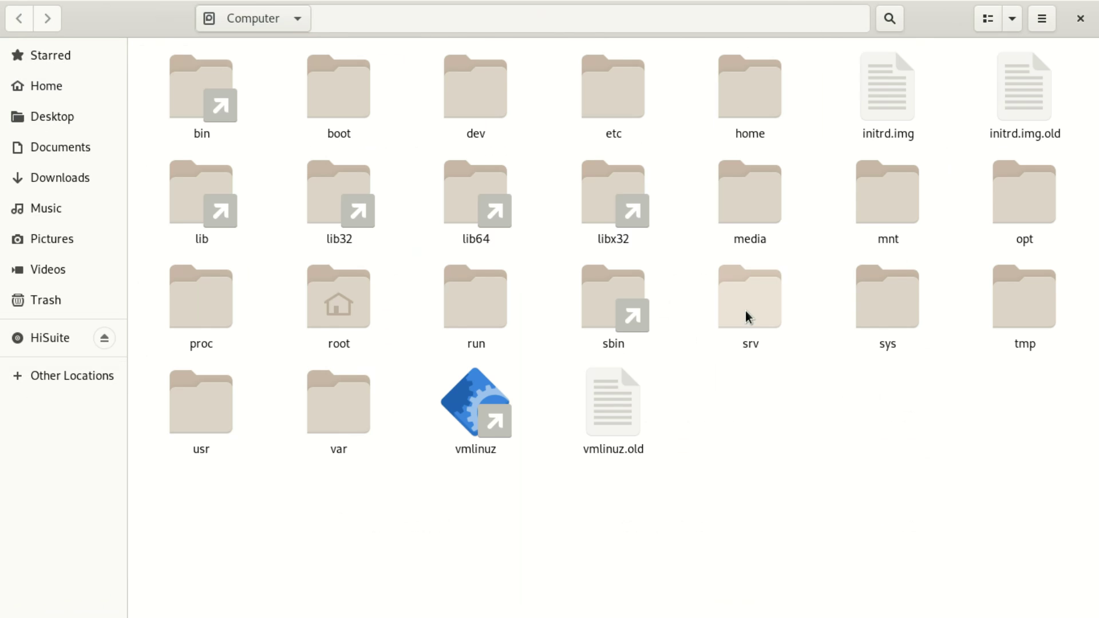
{"action": "left_click", "coordinate": [608, 111]}
{"action": "double_click", "coordinate": [609, 111]}
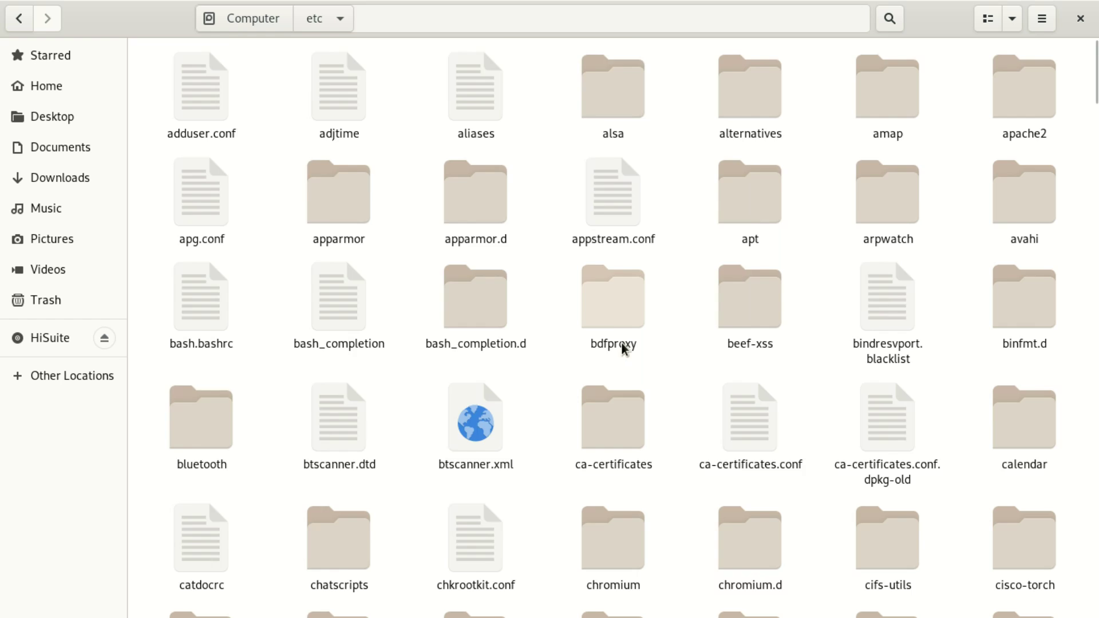
{"action": "scroll", "coordinate": [622, 345], "scroll_direction": "down", "scroll_amount": 2}
{"action": "scroll", "coordinate": [621, 345], "scroll_direction": "down", "scroll_amount": 2}
{"action": "scroll", "coordinate": [624, 345], "scroll_direction": "down", "scroll_amount": 2}
{"action": "scroll", "coordinate": [629, 330], "scroll_direction": "down", "scroll_amount": 2}
{"action": "scroll", "coordinate": [631, 331], "scroll_direction": "down", "scroll_amount": 1}
{"action": "scroll", "coordinate": [634, 335], "scroll_direction": "down", "scroll_amount": 2}
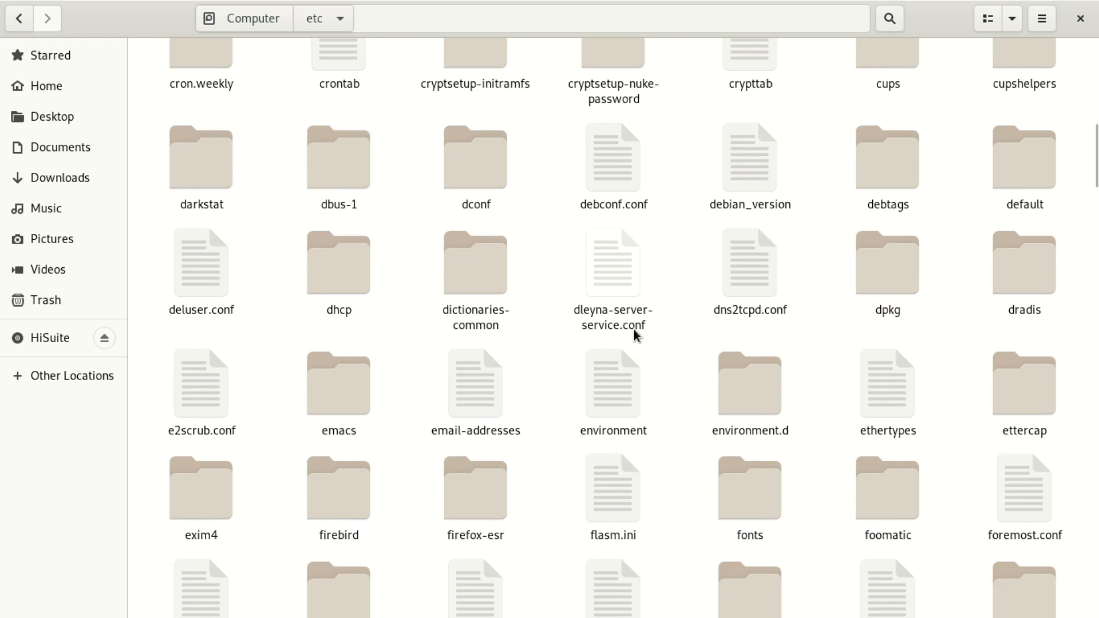
{"action": "scroll", "coordinate": [634, 335], "scroll_direction": "down", "scroll_amount": 2}
{"action": "scroll", "coordinate": [635, 334], "scroll_direction": "down", "scroll_amount": 2}
{"action": "scroll", "coordinate": [635, 335], "scroll_direction": "down", "scroll_amount": 2}
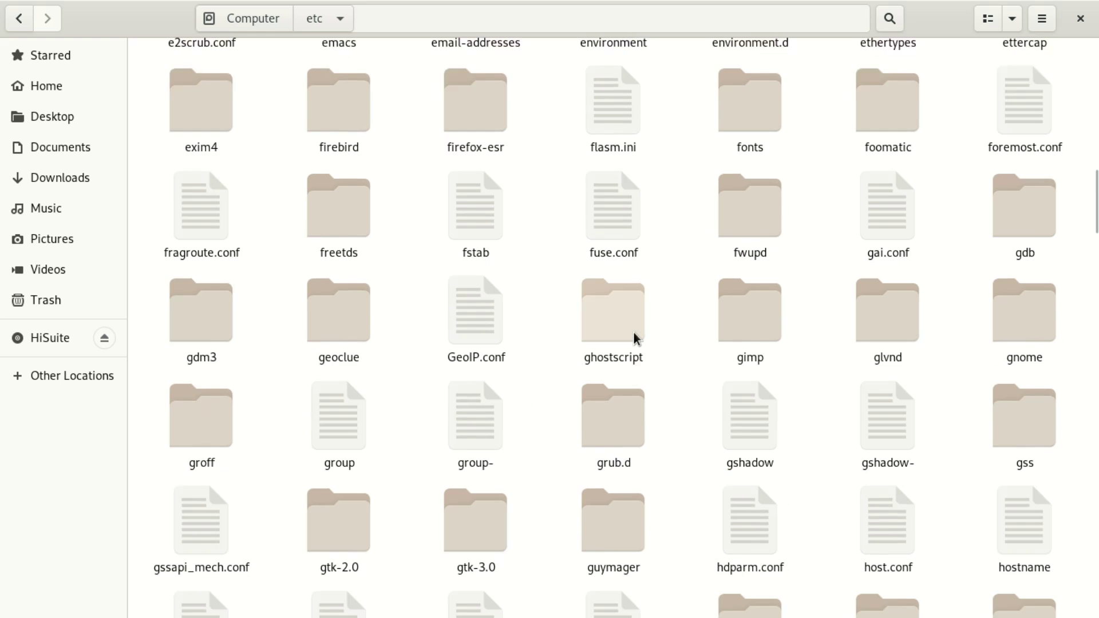
{"action": "scroll", "coordinate": [634, 338], "scroll_direction": "down", "scroll_amount": 1}
{"action": "scroll", "coordinate": [635, 338], "scroll_direction": "down", "scroll_amount": 2}
{"action": "scroll", "coordinate": [634, 338], "scroll_direction": "down", "scroll_amount": 2}
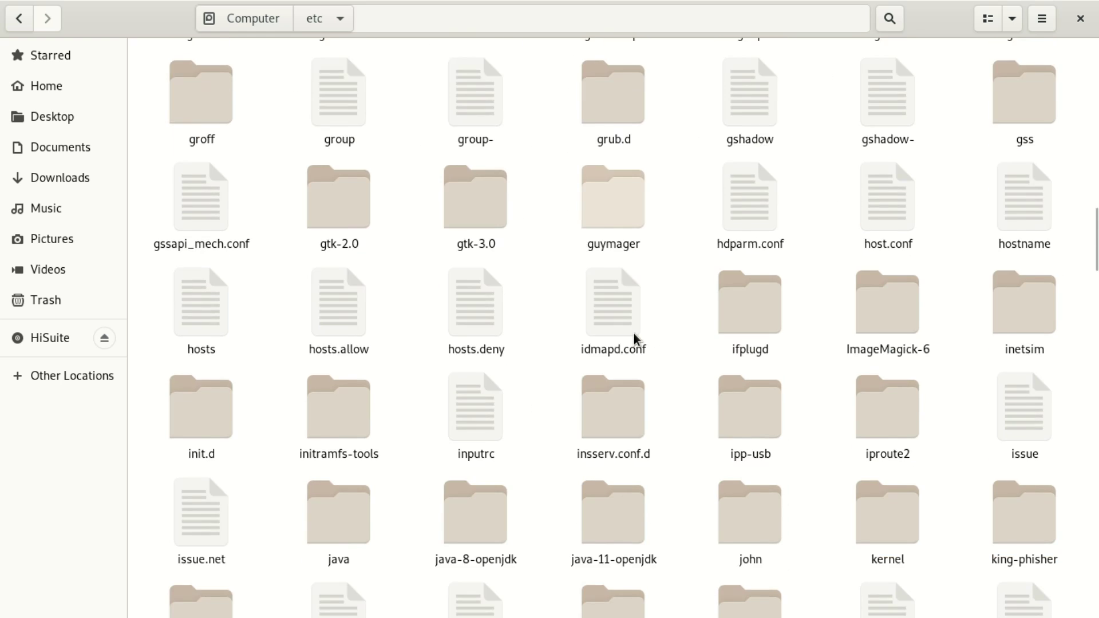
{"action": "scroll", "coordinate": [634, 337], "scroll_direction": "down", "scroll_amount": 2}
{"action": "scroll", "coordinate": [634, 338], "scroll_direction": "down", "scroll_amount": 2}
{"action": "scroll", "coordinate": [634, 337], "scroll_direction": "down", "scroll_amount": 2}
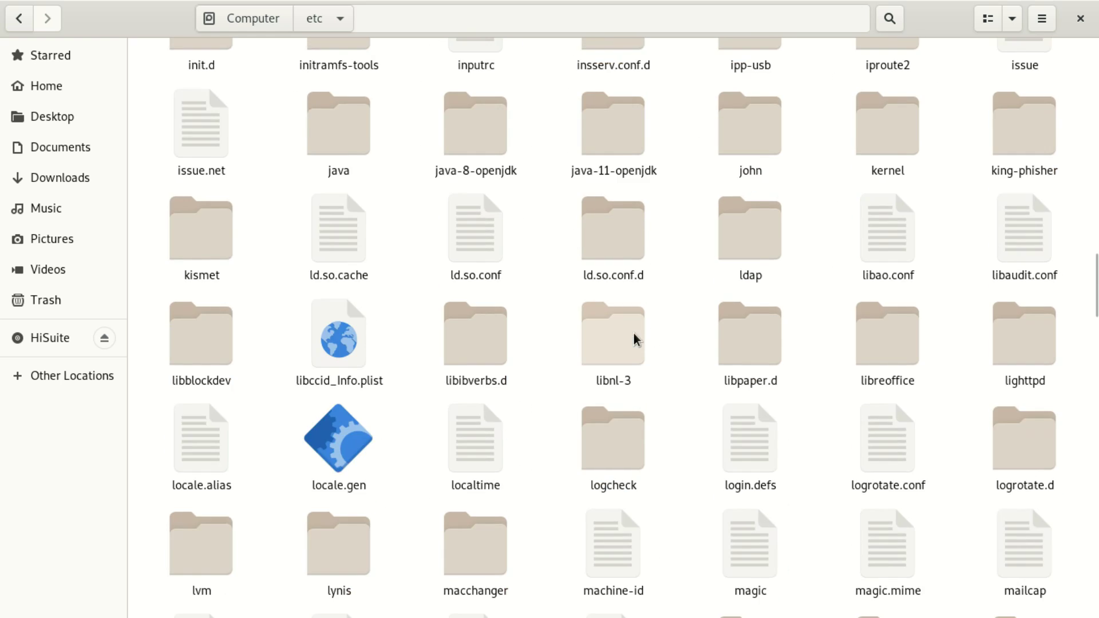
{"action": "scroll", "coordinate": [635, 337], "scroll_direction": "down", "scroll_amount": 2}
{"action": "scroll", "coordinate": [633, 338], "scroll_direction": "down", "scroll_amount": 1}
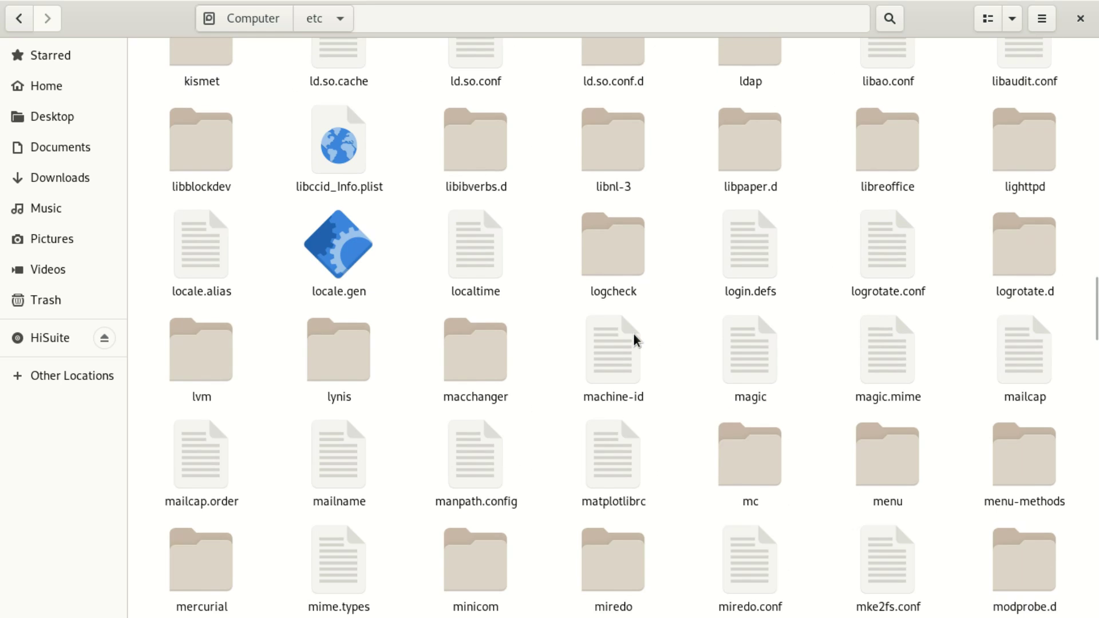
{"action": "scroll", "coordinate": [633, 337], "scroll_direction": "down", "scroll_amount": 2}
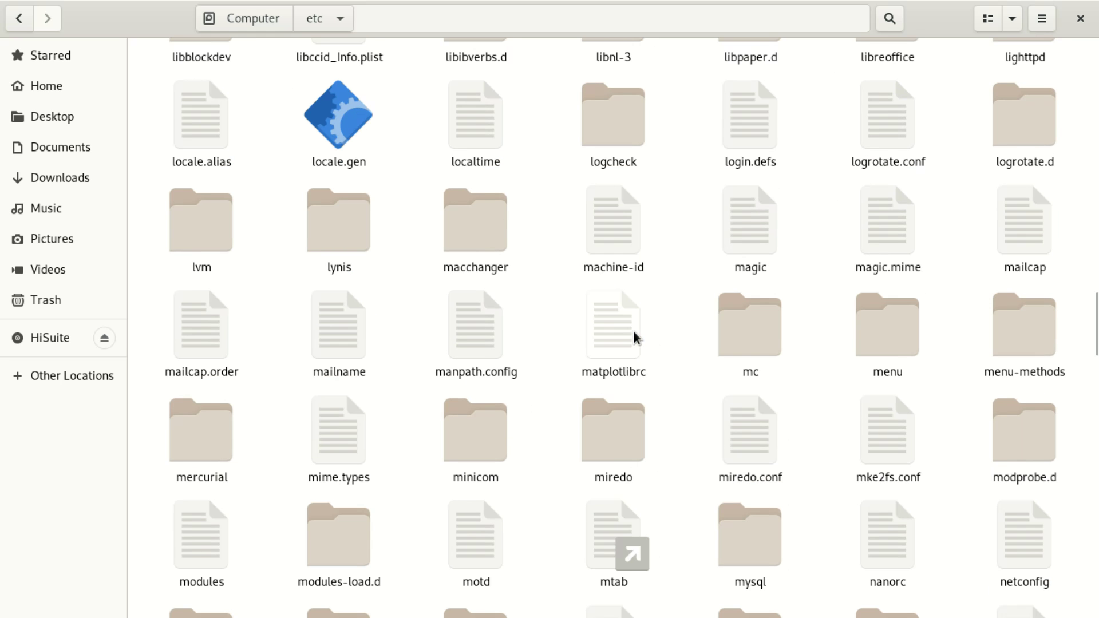
{"action": "scroll", "coordinate": [633, 337], "scroll_direction": "down", "scroll_amount": 1}
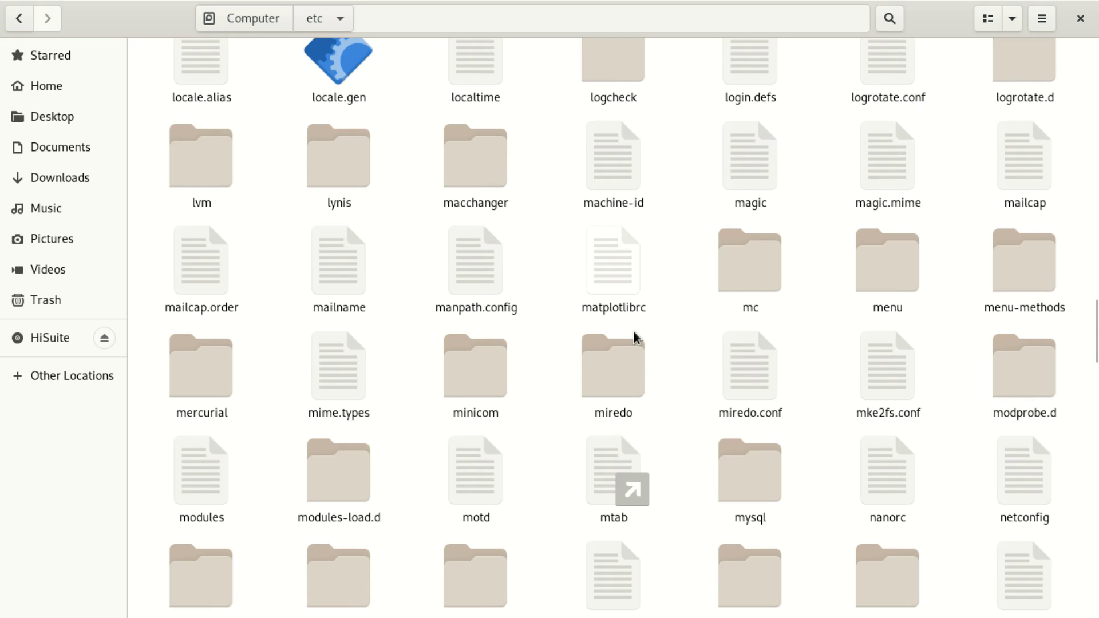
{"action": "scroll", "coordinate": [633, 335], "scroll_direction": "down", "scroll_amount": 3}
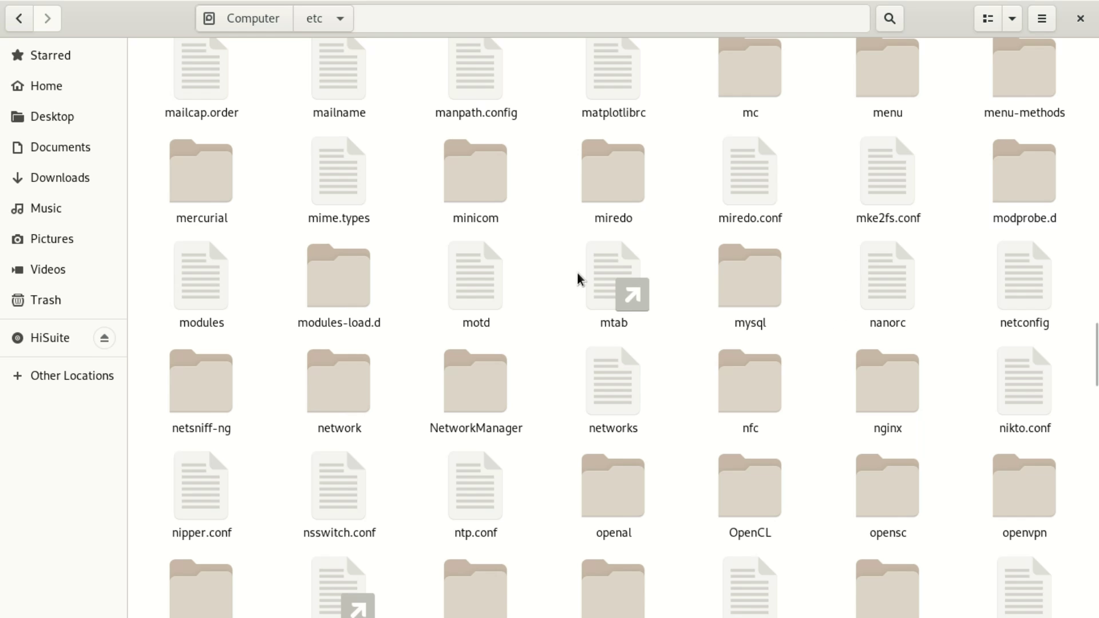
Open the mysql folder and open my.cnf with Text Editor.
{"action": "left_click", "coordinate": [768, 310]}
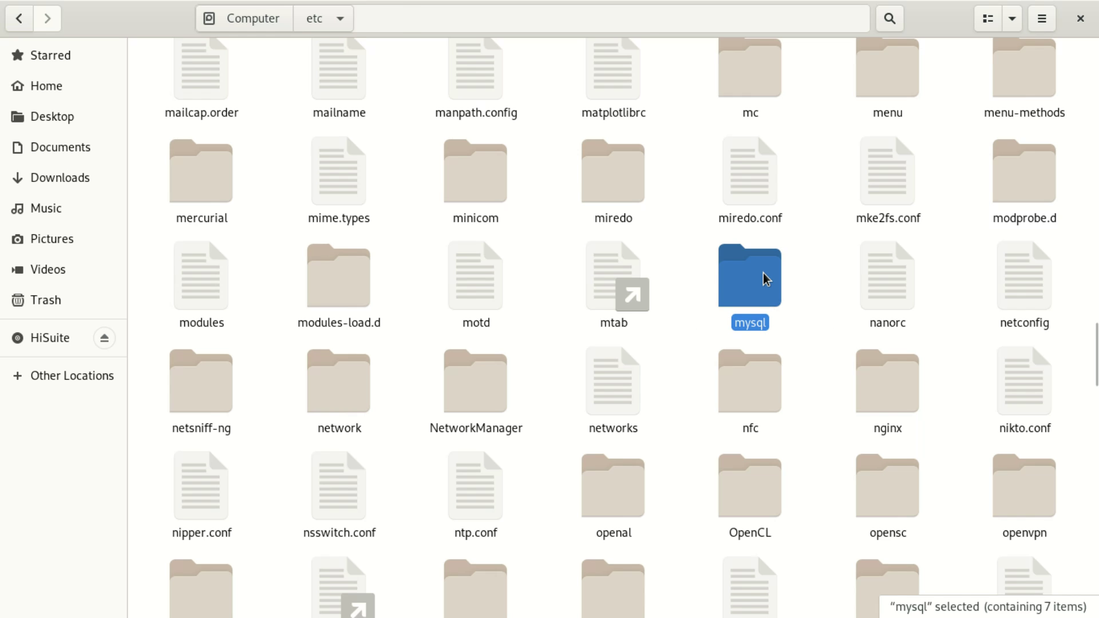
{"action": "double_click", "coordinate": [764, 276]}
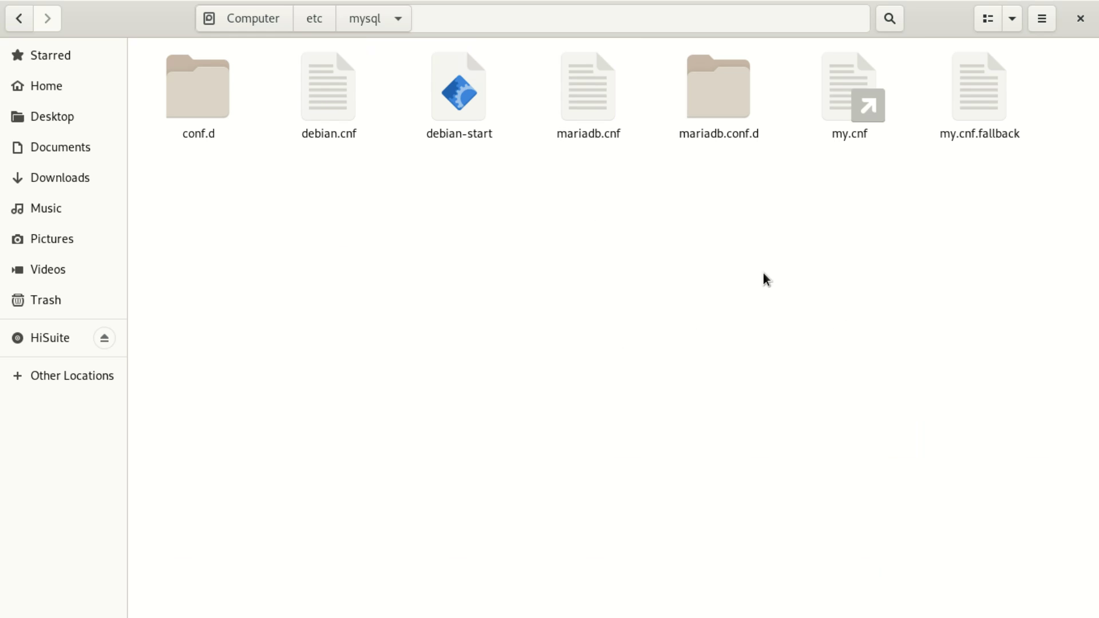
{"action": "left_click", "coordinate": [854, 94]}
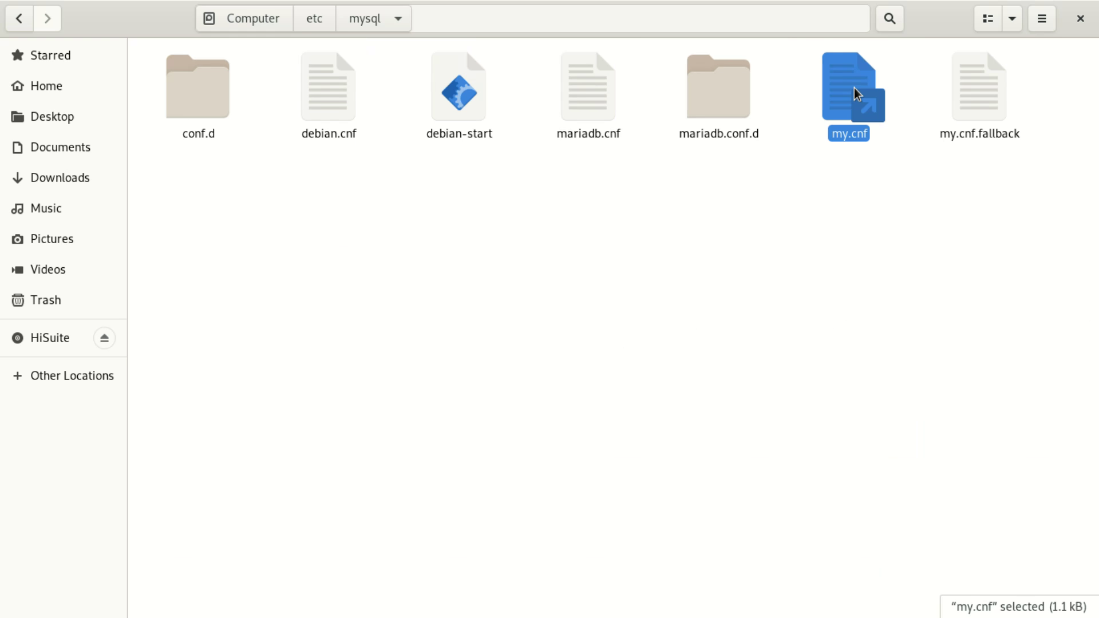
{"action": "right_click", "coordinate": [854, 88]}
{"action": "left_click", "coordinate": [993, 103]}
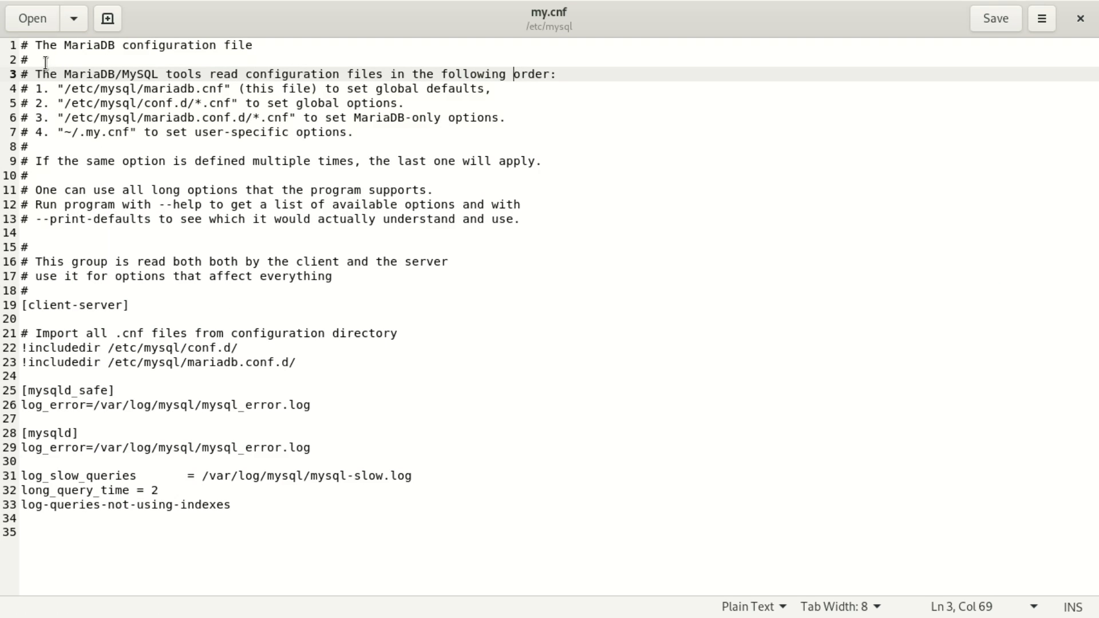
Delete lines 24–33 ([mysqld_safe], [mysqld], slow-query log) from my.cnf, save, and close gedit.
{"action": "mouse_move", "coordinate": [36, 60]}
{"action": "left_mouse_down"}
{"action": "mouse_move", "coordinate": [117, 113]}
{"action": "mouse_move", "coordinate": [326, 372]}
{"action": "left_mouse_up"}
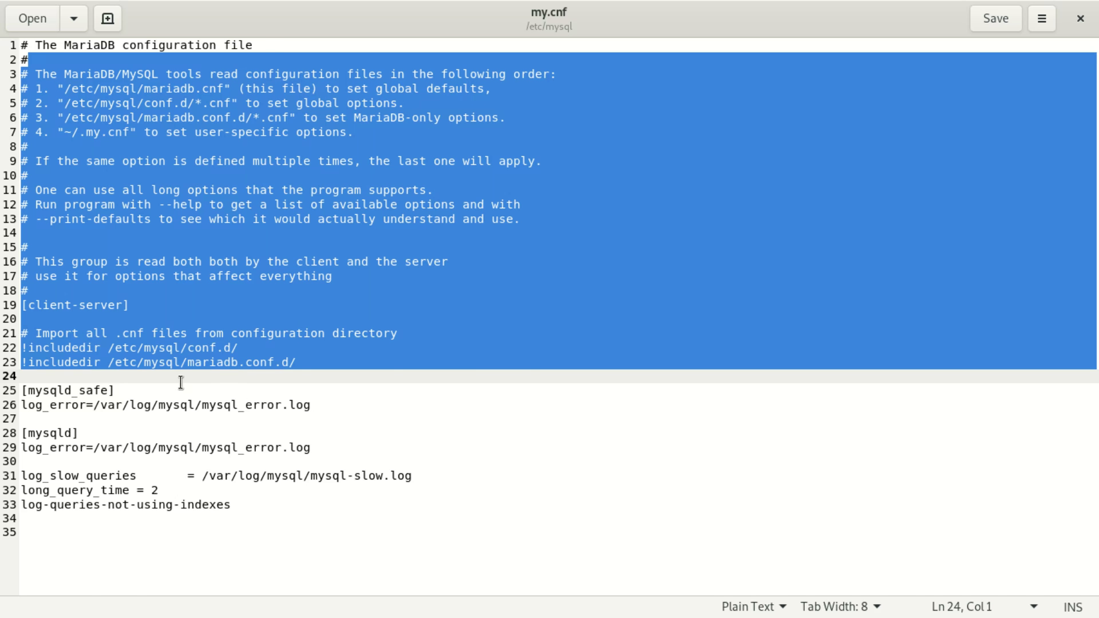
{"action": "left_click", "coordinate": [117, 391]}
{"action": "left_click_drag", "start_coordinate": [32, 377], "coordinate": [116, 419]}
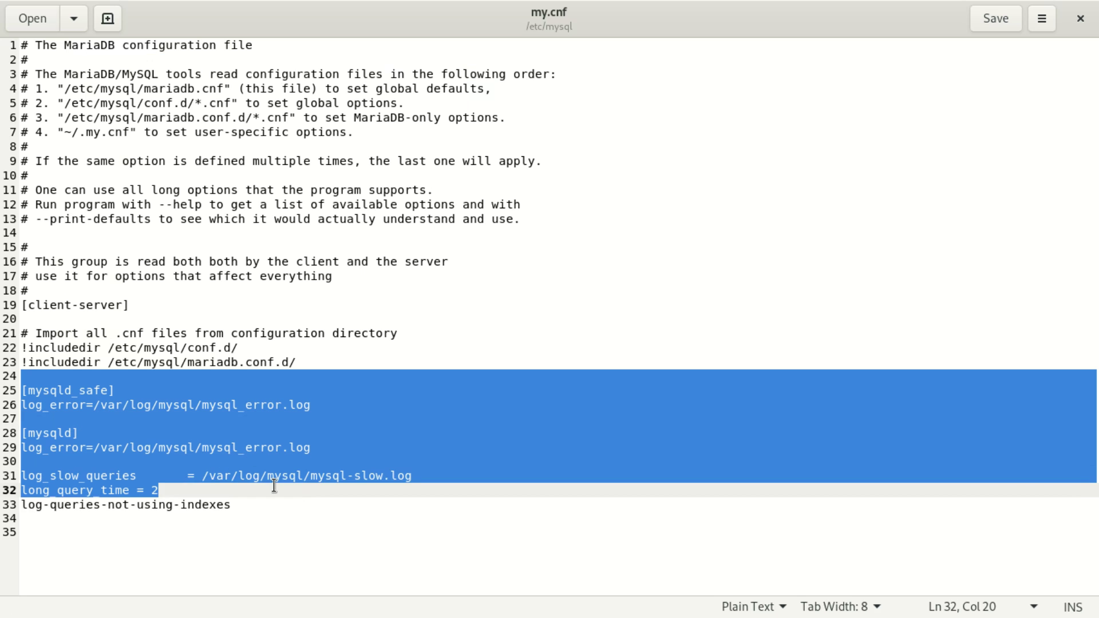
{"action": "left_click_drag", "start_coordinate": [117, 418], "coordinate": [360, 508]}
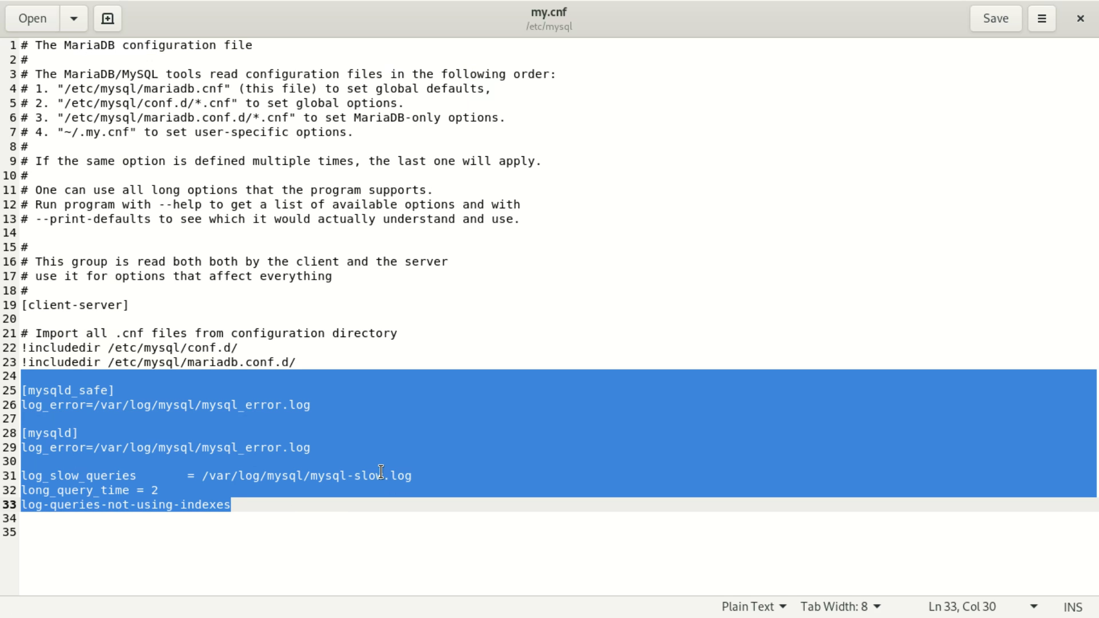
{"action": "key", "text": "Delete"}
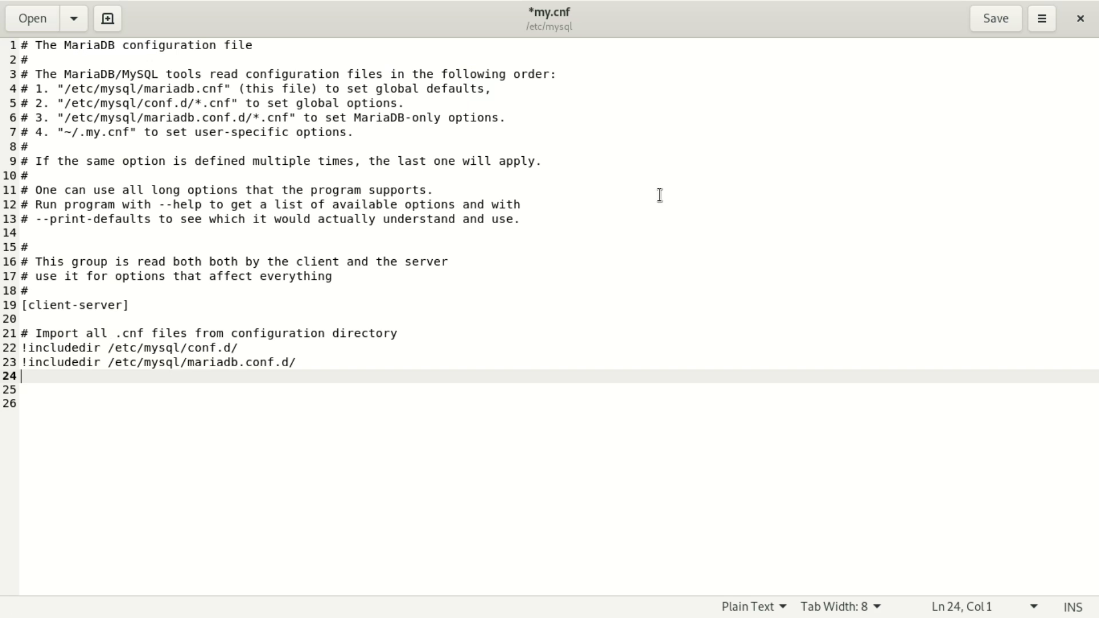
{"action": "left_click", "coordinate": [979, 19]}
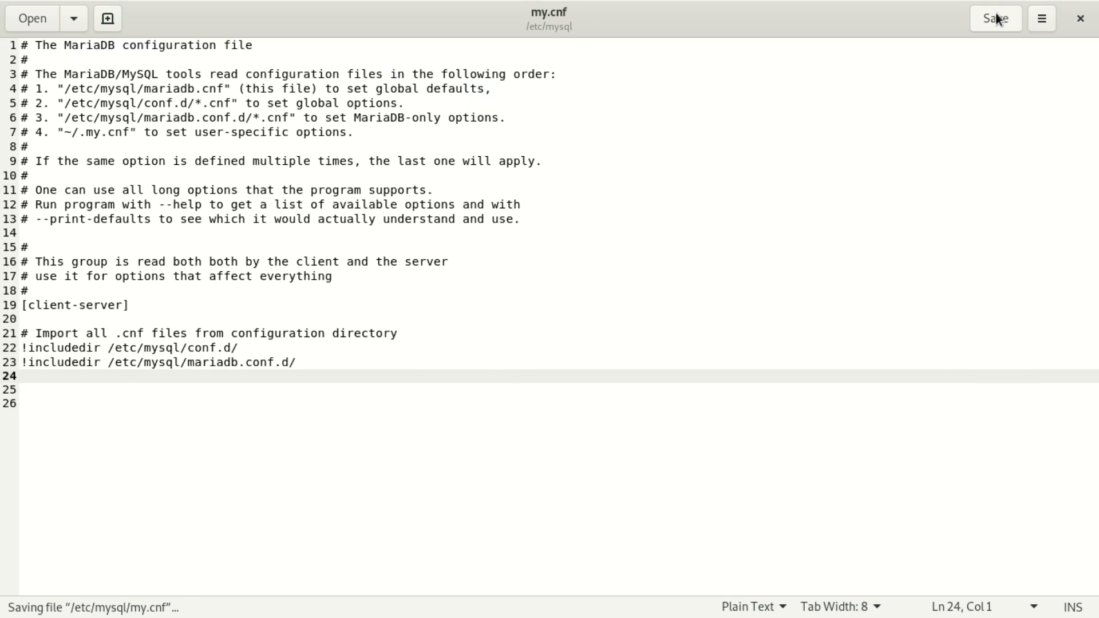
{"action": "left_click", "coordinate": [1080, 19]}
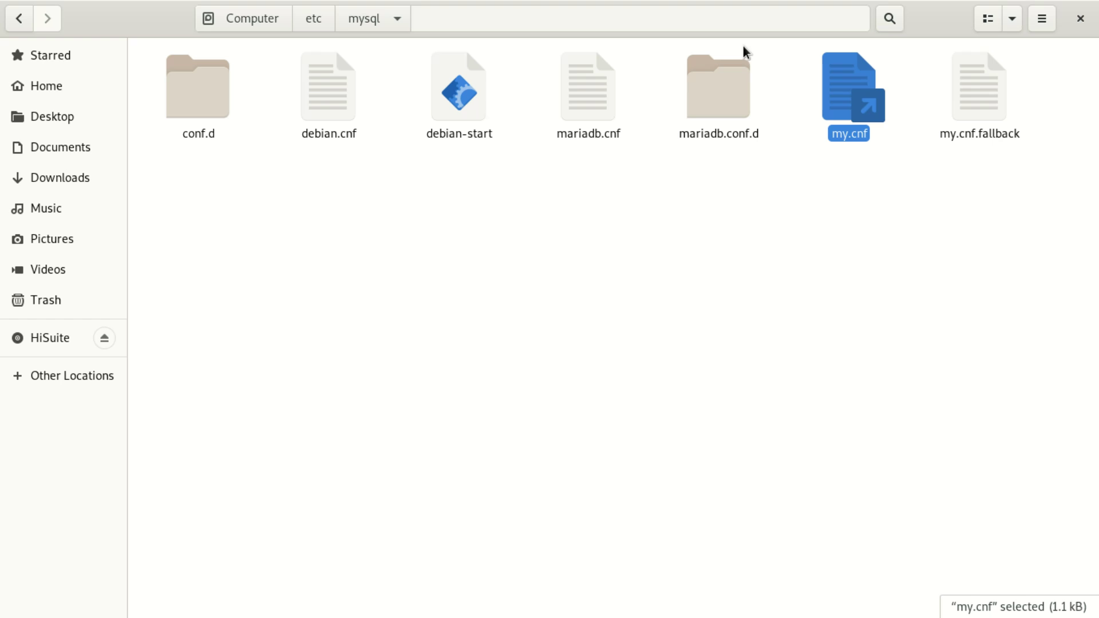
Close Files, then run 'sudo service mysql stop' and 'sudo service mysql start' without errors.
{"action": "left_click", "coordinate": [1080, 18]}
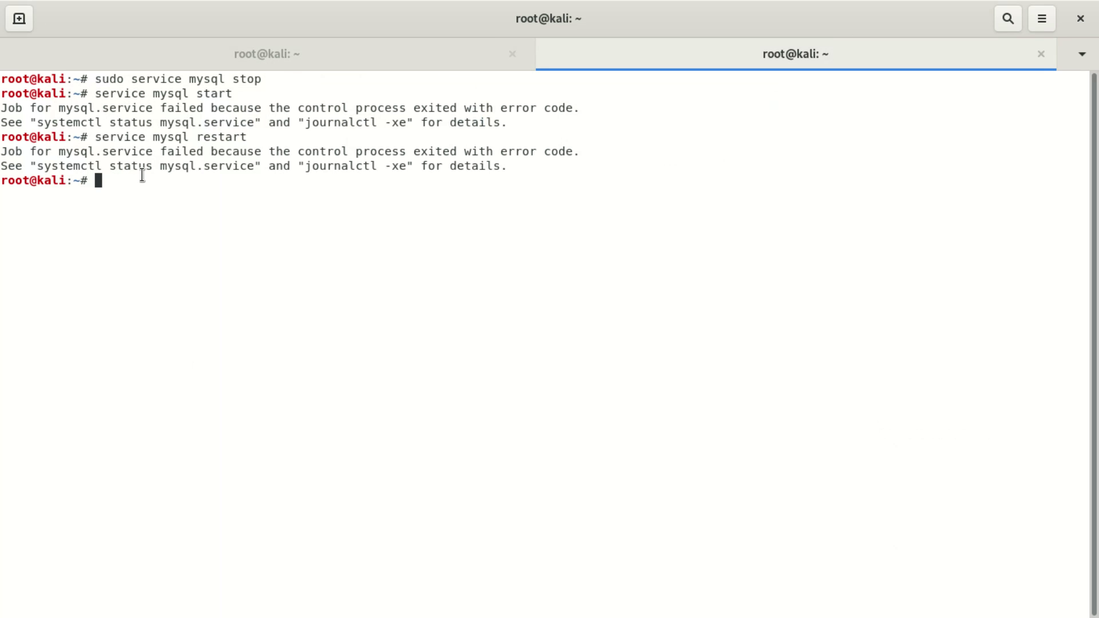
{"action": "type", "text": "s"}
{"action": "type", "text": "udo s"}
{"action": "type", "text": "ervice "}
{"action": "type", "text": "my"}
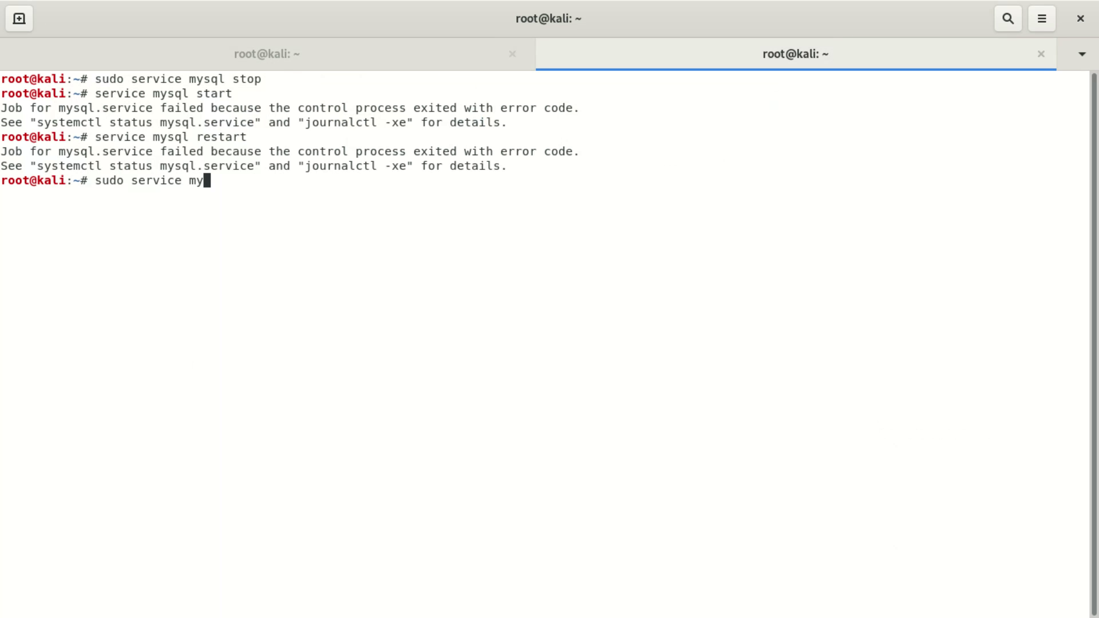
{"action": "type", "text": "sql"}
{"action": "type", "text": " stop"}
{"action": "key", "text": "Return"}
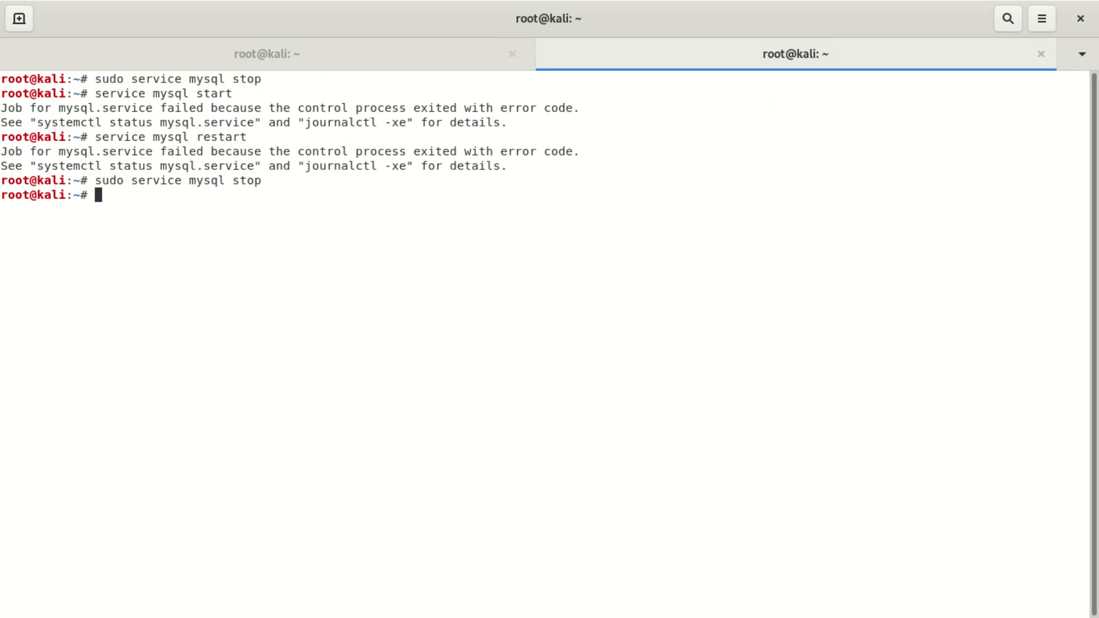
{"action": "type", "text": "sud"}
{"action": "type", "text": "o s"}
{"action": "type", "text": "ervice "}
{"action": "type", "text": "m"}
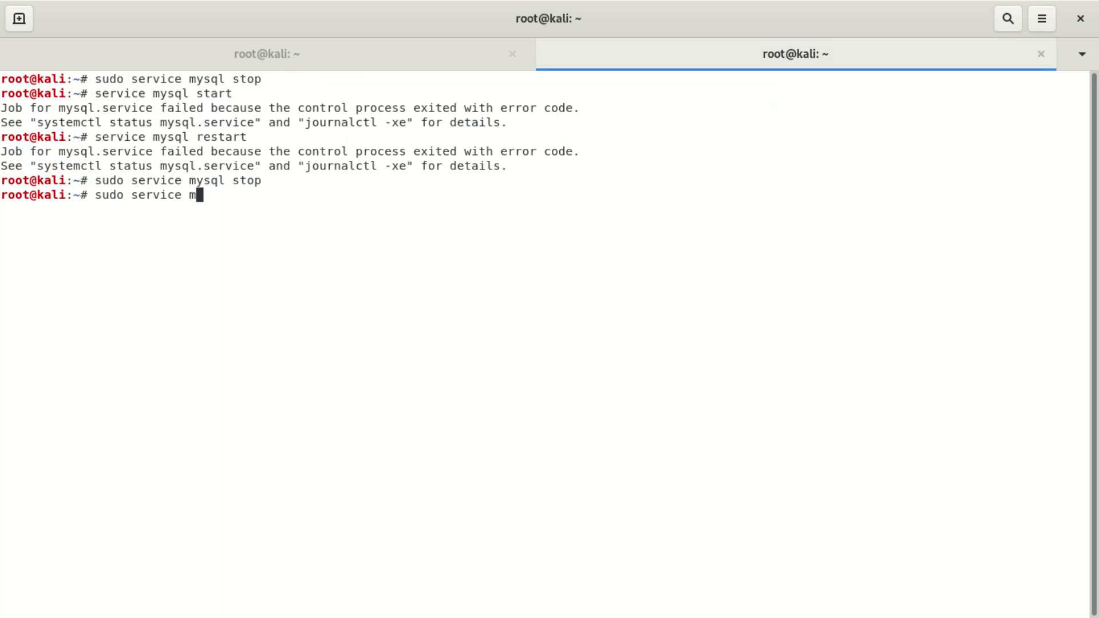
{"action": "type", "text": "y"}
{"action": "type", "text": "sql "}
{"action": "type", "text": "s"}
{"action": "type", "text": "tart"}
{"action": "key", "text": "Return"}
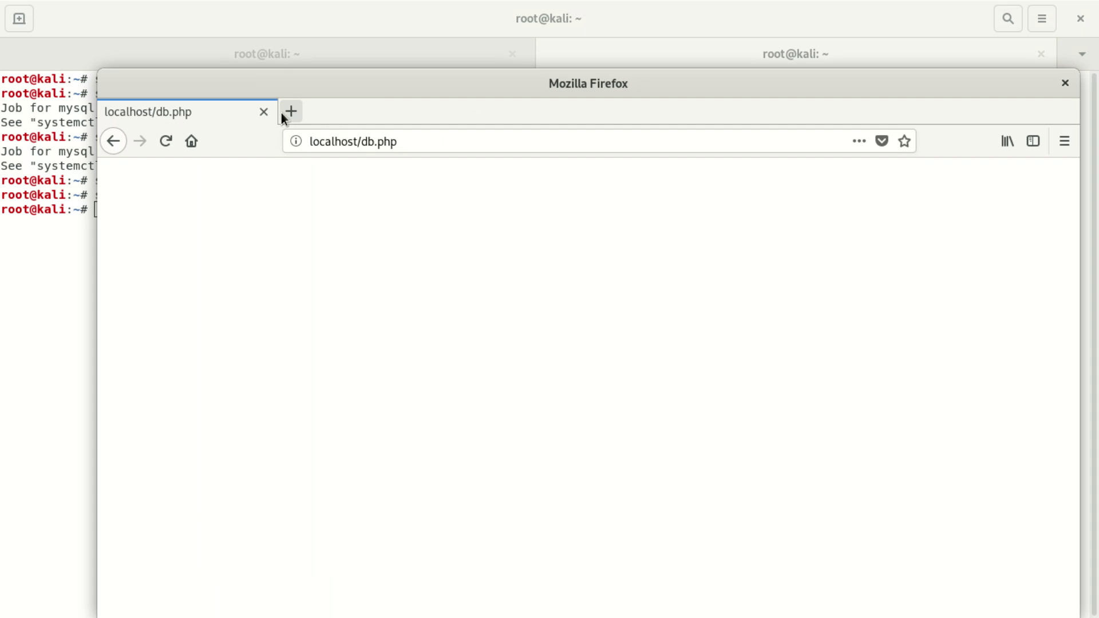
Open localhost/phpmyadmin in a new Firefox tab and submit the saved login credentials.
{"action": "left_click", "coordinate": [331, 134]}
{"action": "left_click", "coordinate": [331, 134]}
{"action": "left_click", "coordinate": [288, 114]}
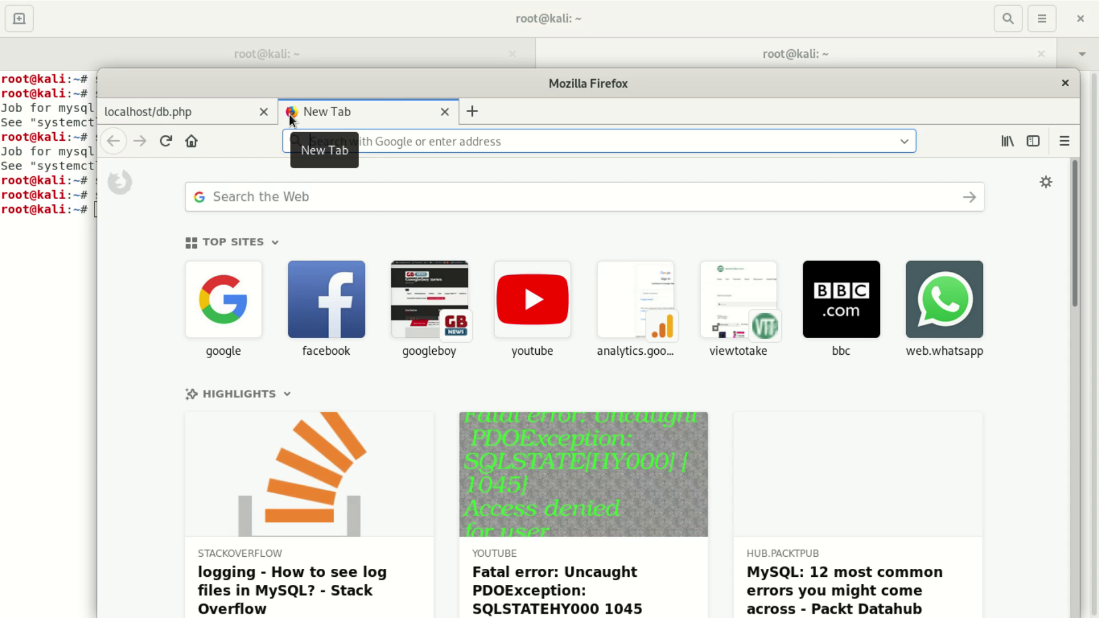
{"action": "type", "text": "localhost/"}
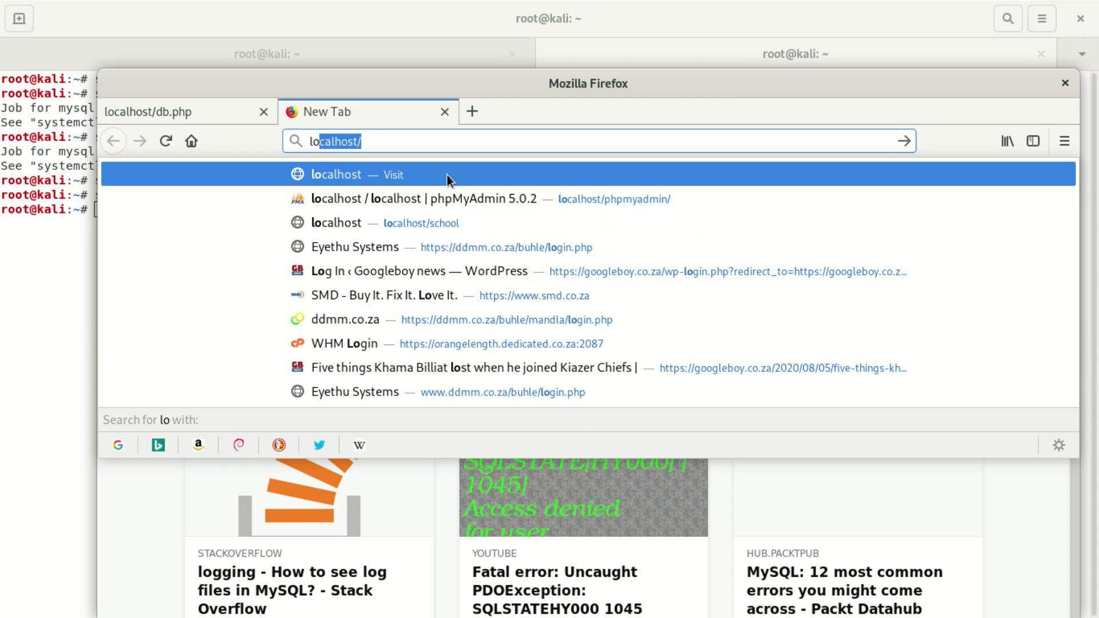
{"action": "left_click", "coordinate": [614, 203]}
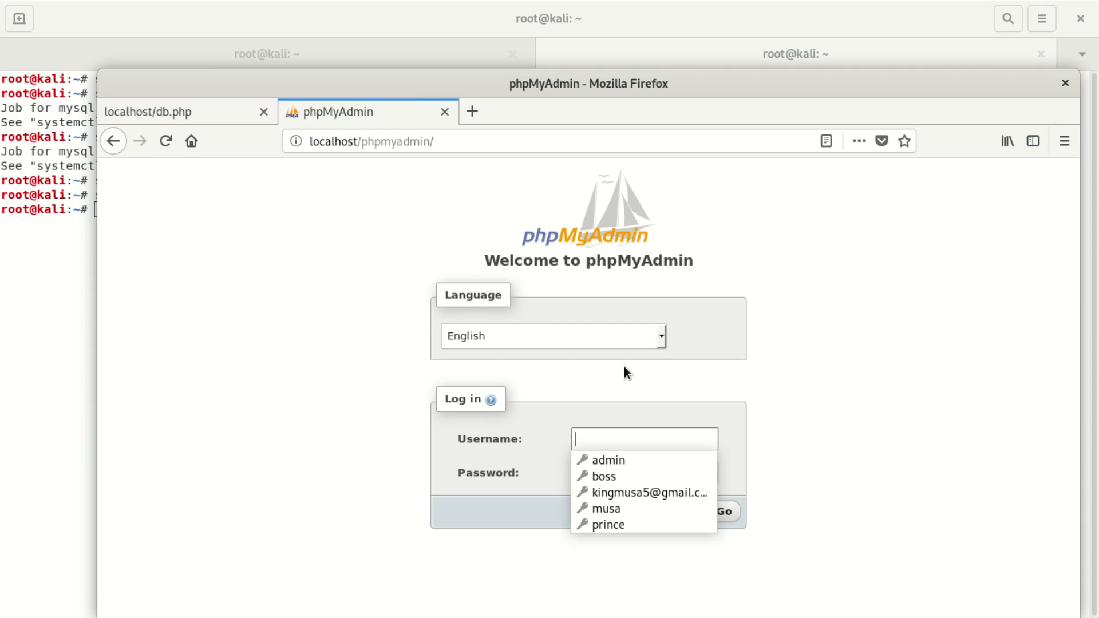
{"action": "left_click", "coordinate": [631, 507]}
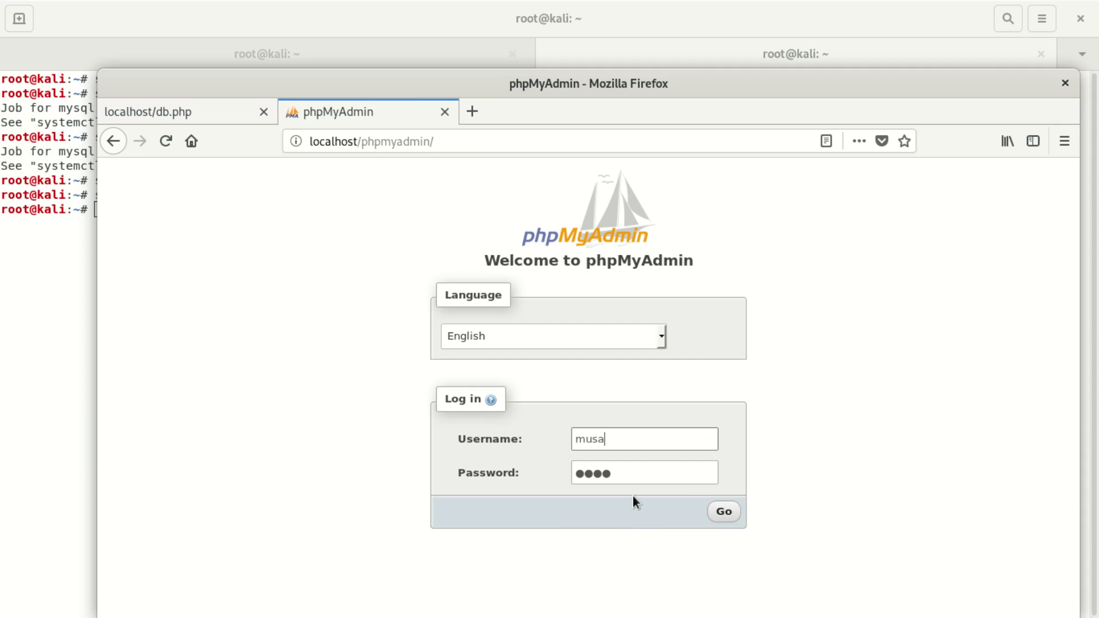
{"action": "left_click", "coordinate": [719, 510]}
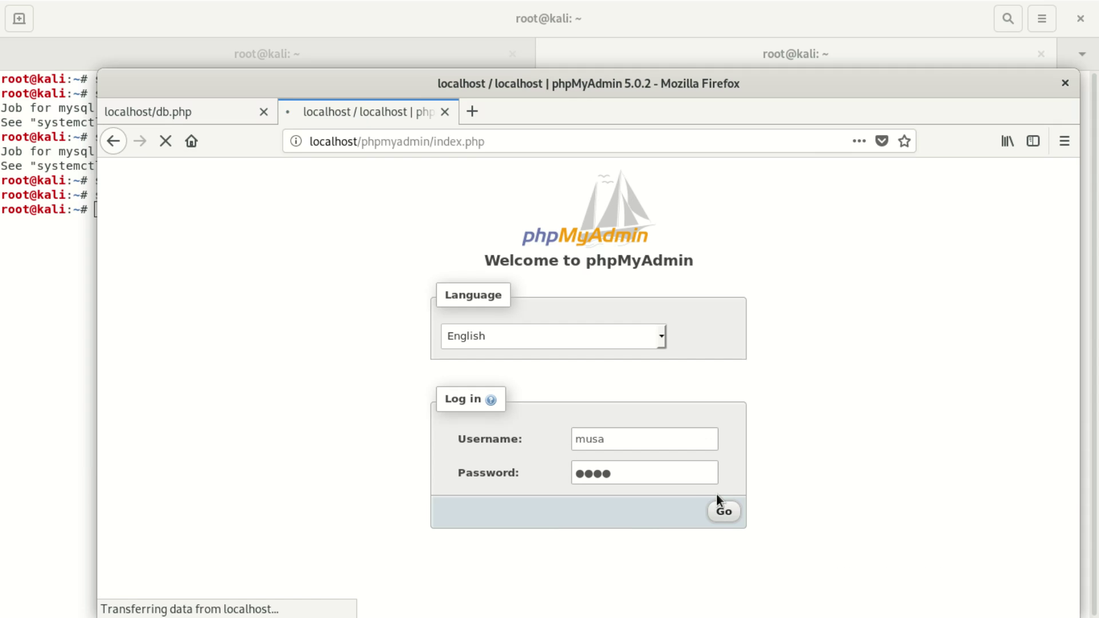